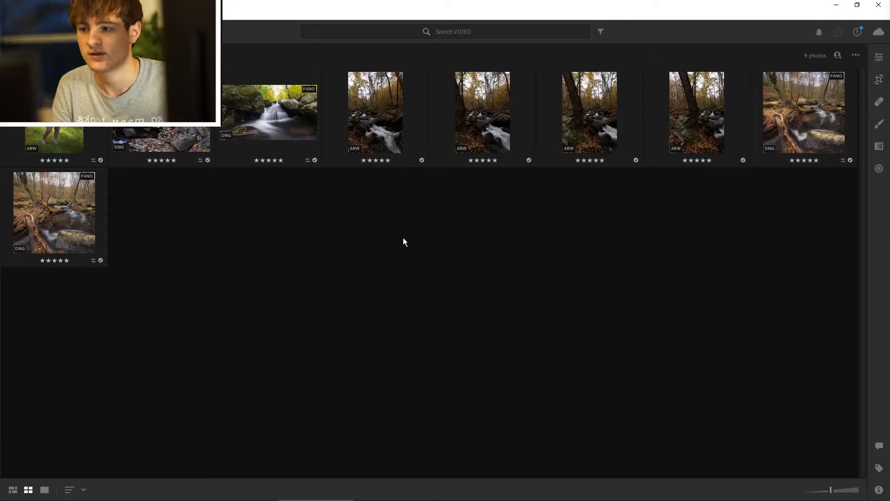
Merge the four vertical stream photos into a panorama with spherical projection and auto settings applied.
left_click(374, 128)
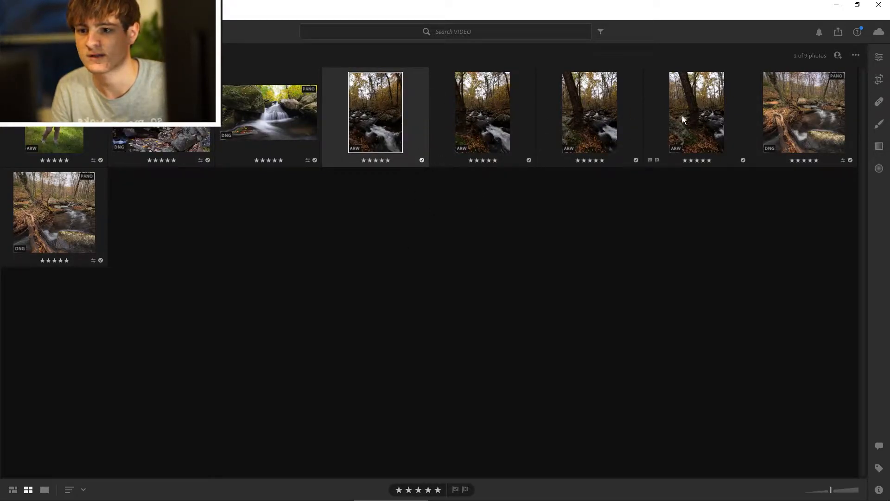
left_click(702, 123, "shift")
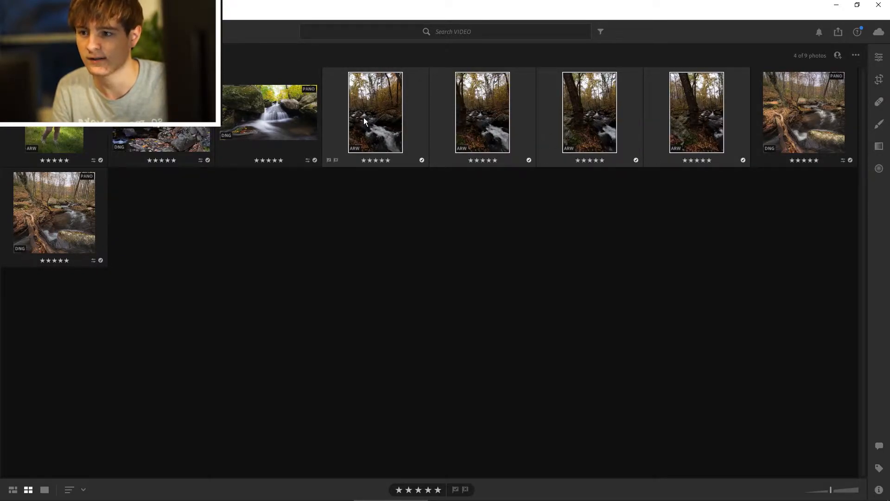
left_click(280, 106)
left_click(360, 152)
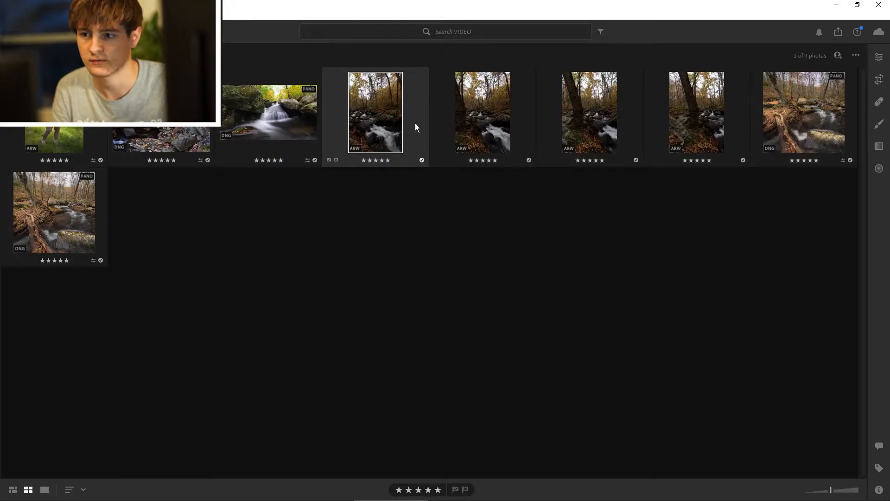
left_click(705, 126, "shift")
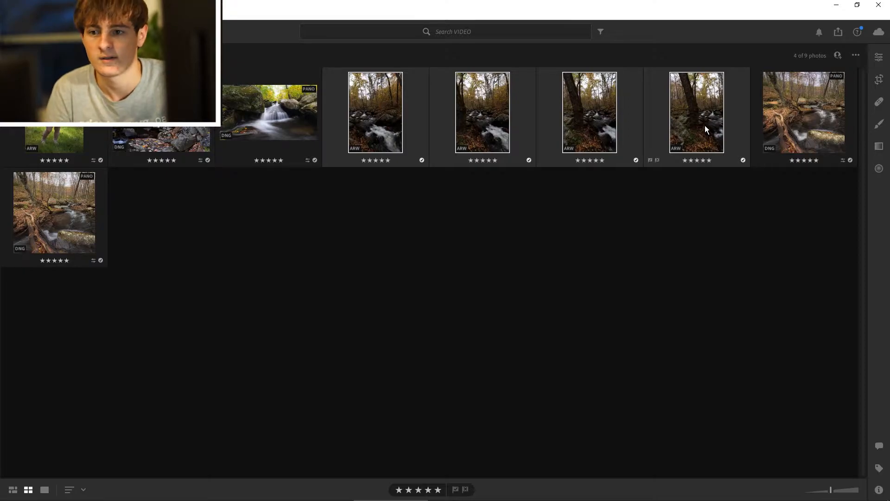
right_click(694, 126)
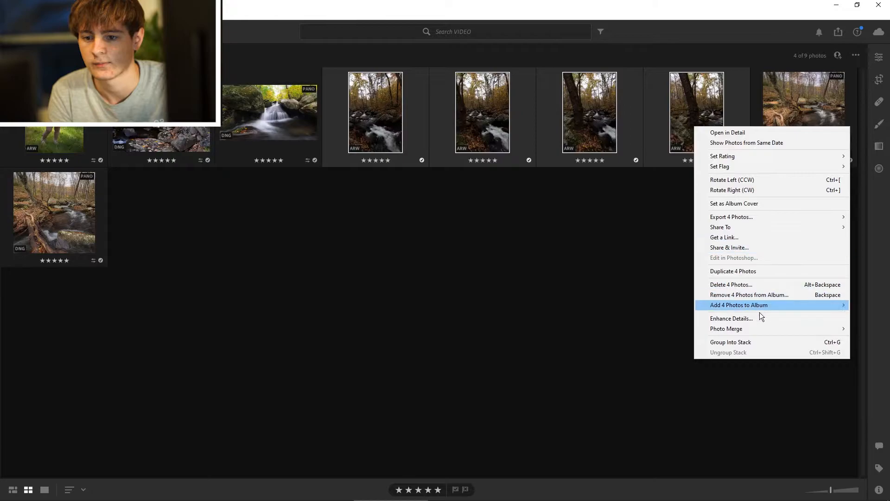
mouse_move(733, 330)
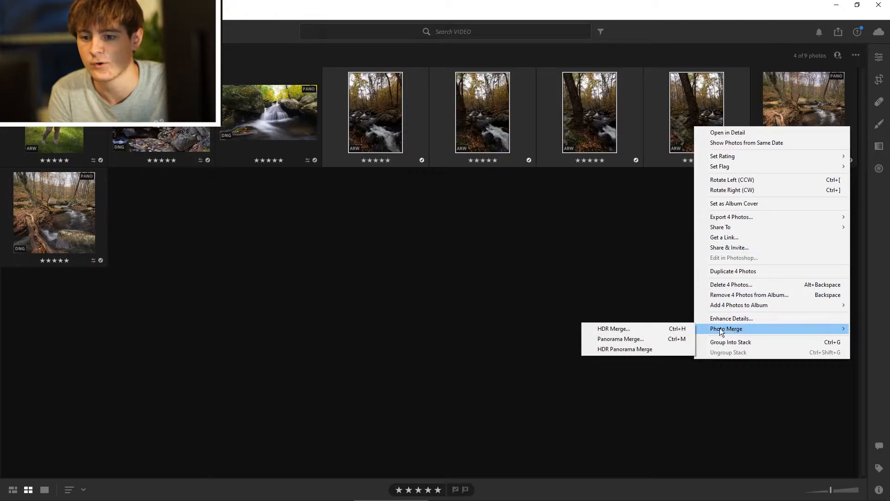
left_click(667, 339)
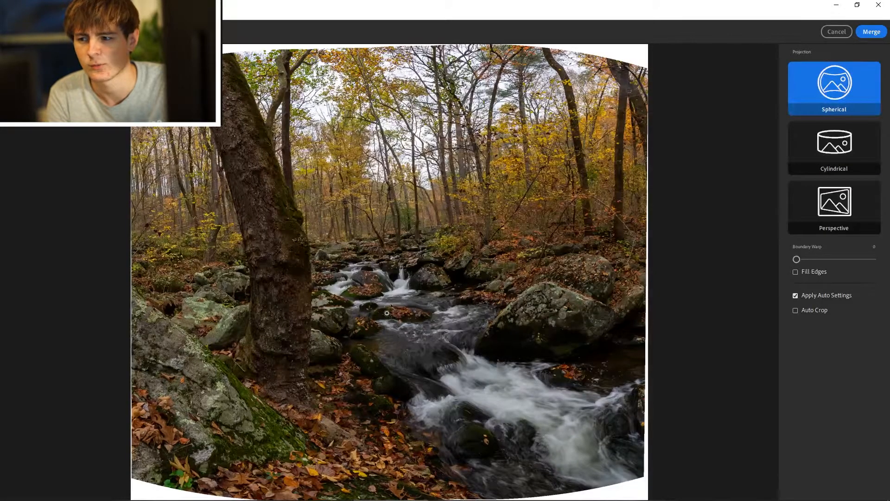
left_click(871, 32)
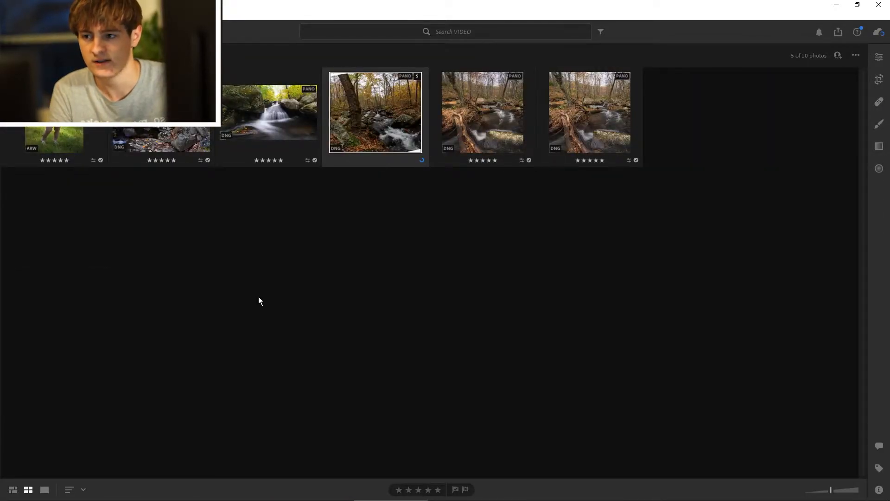
Open the merged stream panorama for editing and enable chromatic aberration removal and lens corrections.
double_click(366, 119)
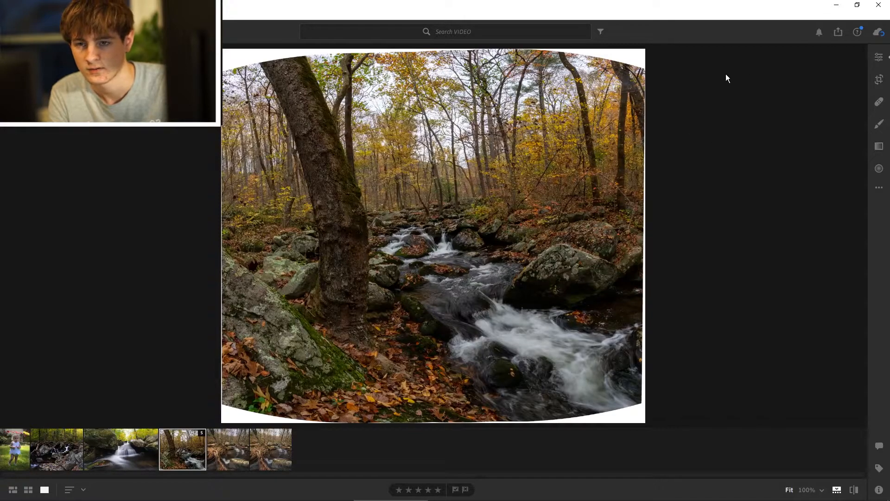
left_click(877, 59)
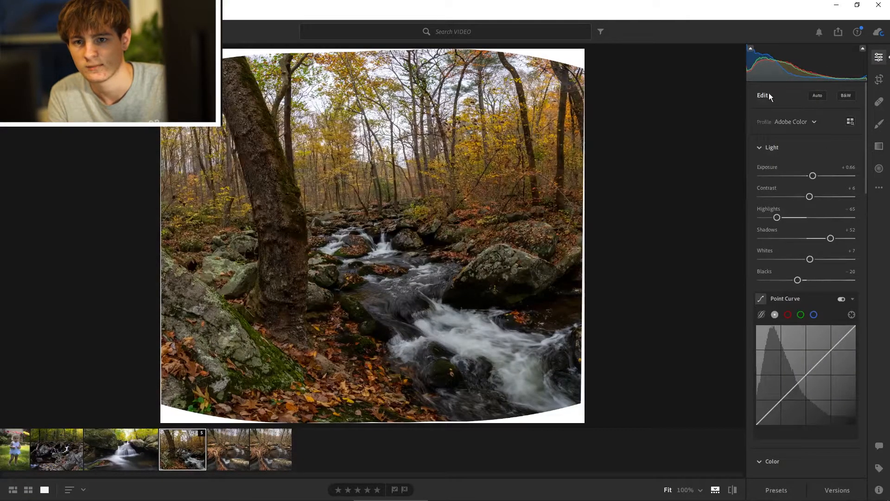
scroll(818, 209, "down", 10)
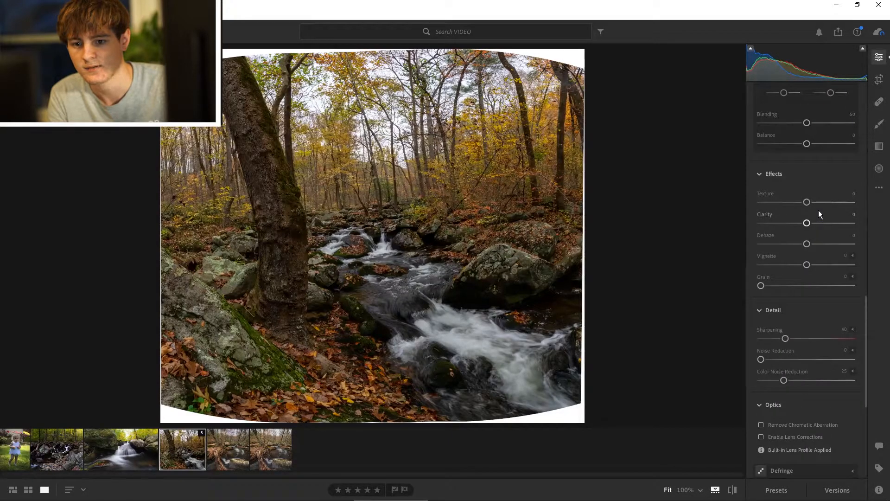
scroll(819, 214, "down", 2)
left_click(761, 329)
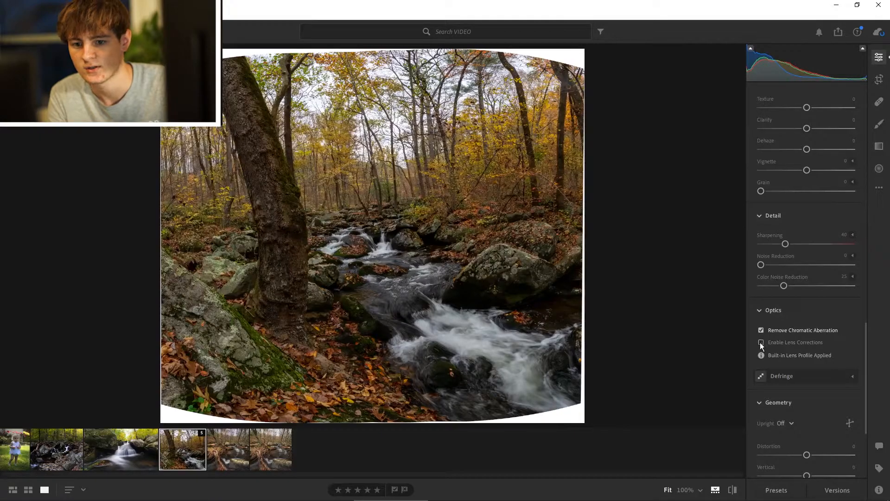
left_click(760, 342)
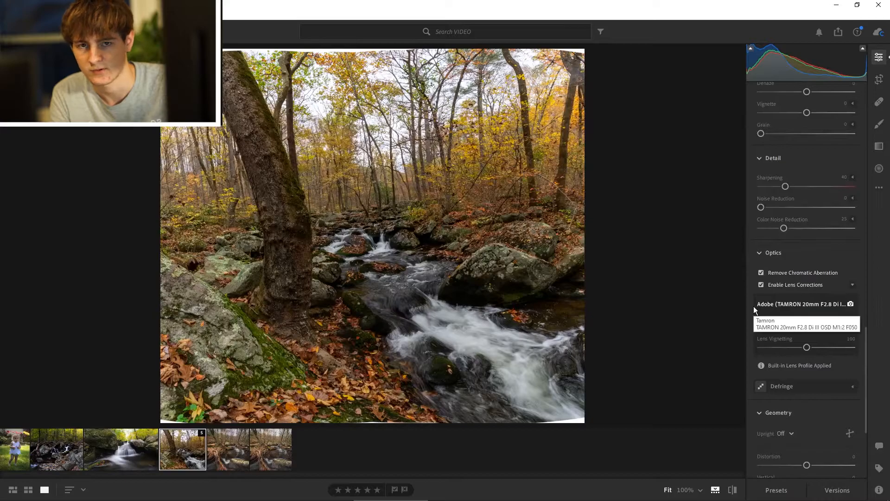
Set the panorama's geometry distortion to +9.
scroll(795, 279, "up", 5)
scroll(794, 279, "up", 3)
scroll(794, 279, "down", 10)
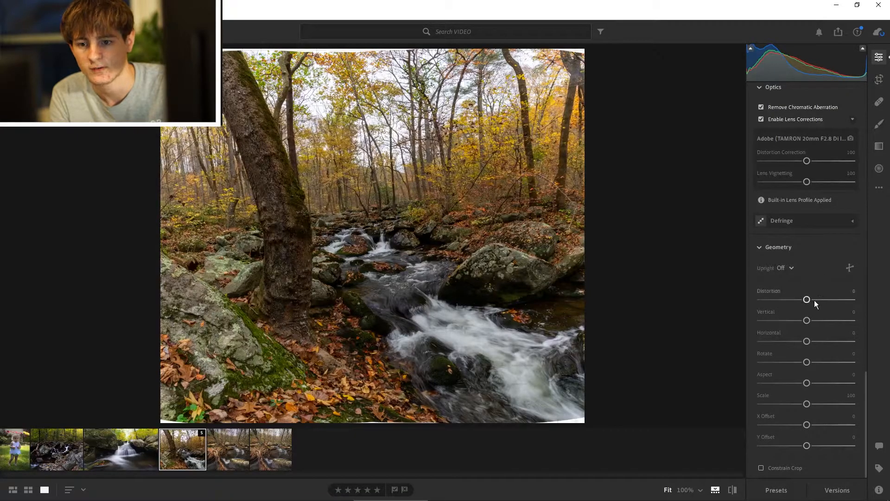
left_click_drag(808, 299, 811, 299)
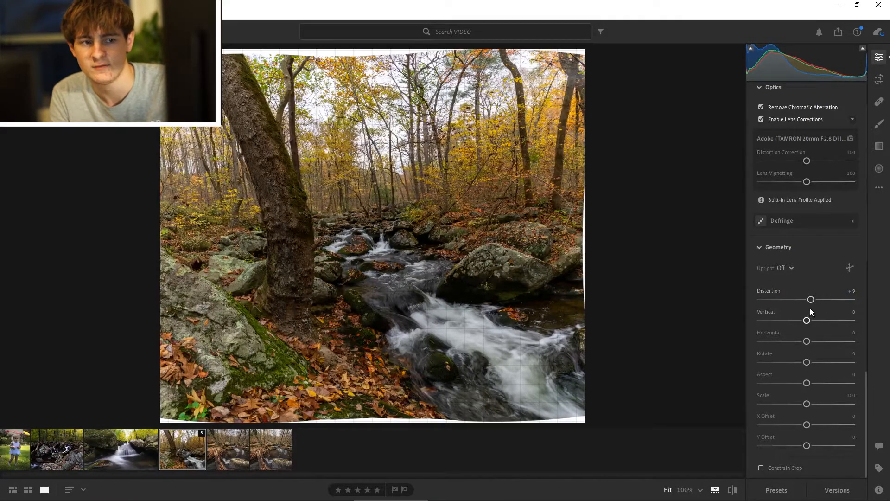
Reset the panorama's exposure, contrast, highlights, shadows, whites and blacks to 0.
scroll(813, 267, "up", 10)
scroll(813, 258, "up", 10)
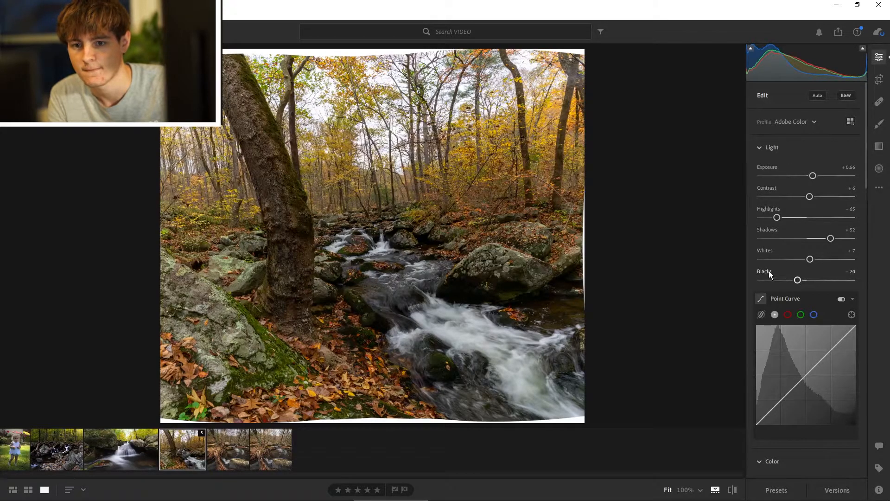
left_click(763, 166)
left_click(763, 191)
left_click(767, 210)
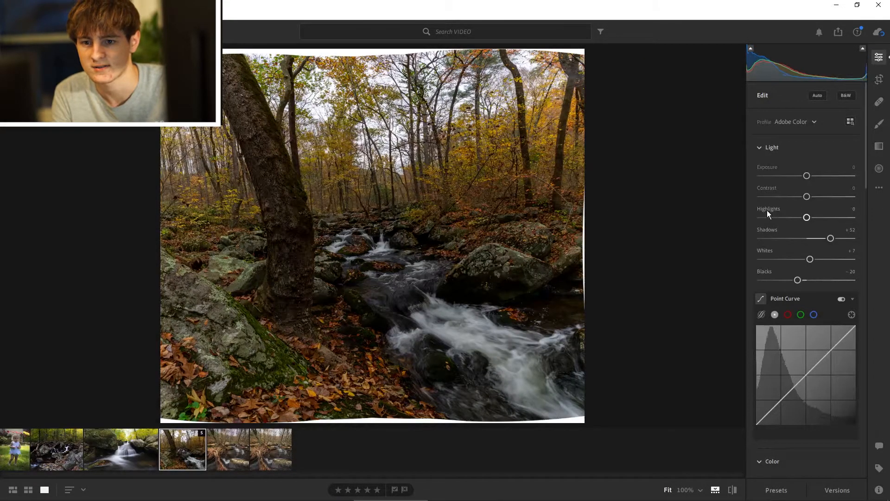
left_click(765, 229)
left_click(763, 252)
left_click(762, 271)
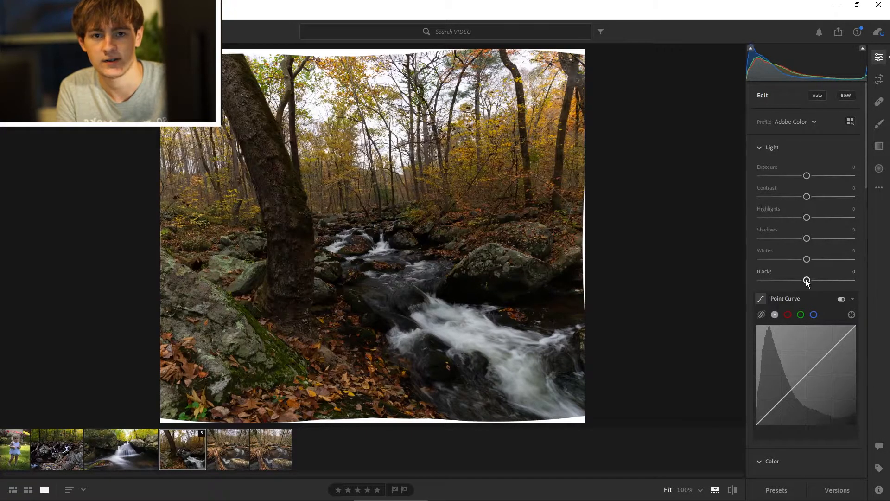
Shape the point curve into a gentle S with slightly lifted blacks.
scroll(797, 260, "down", 2)
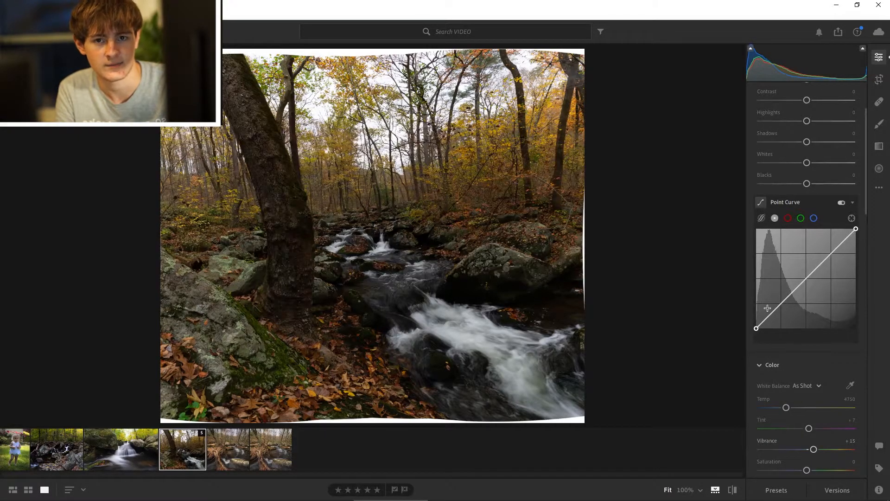
left_click_drag(756, 328, 781, 305)
left_click_drag(826, 258, 825, 239)
Set exposure to +0.30, contrast to -32, highlights to -57, shadows to +40, whites to +29 and blacks to +17.
scroll(818, 246, "up", 2)
left_click_drag(807, 217, 780, 218)
left_click_drag(806, 259, 820, 259)
left_click_drag(807, 280, 814, 280)
left_click_drag(807, 196, 786, 196)
left_click_drag(806, 176, 809, 175)
scroll(806, 168, "down", 2)
scroll(806, 168, "up", 2)
Warm the colour temperature slightly, raise the vibrance and lower the saturation a little.
scroll(807, 185, "down", 6)
left_click_drag(785, 214, 789, 214)
left_click_drag(813, 256, 822, 256)
left_click_drag(807, 277, 803, 278)
Shift one colour range's hue and raise its luminance in the colour mixer, and adjust the green range with luminance +37.
left_click_drag(806, 352, 797, 353)
left_click_drag(807, 394, 826, 393)
left_click(800, 328)
mouse_move(807, 352)
left_mouse_down()
mouse_move(788, 351)
mouse_move(809, 352)
left_mouse_up()
left_click_drag(807, 373, 819, 372)
Set the panorama's texture to +42 and clarity to -23.
scroll(819, 370, "down", 8)
left_click_drag(807, 285, 826, 285)
left_click_drag(806, 305, 795, 306)
scroll(794, 333, "up", 2)
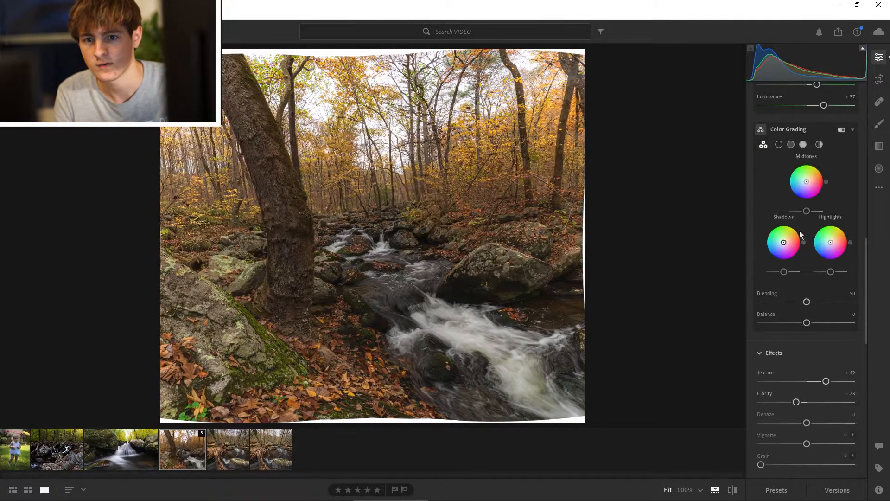
Crop the panorama to a 4 x 5 / 8 x 10 aspect ratio, trimming off the white borders.
left_click(879, 80)
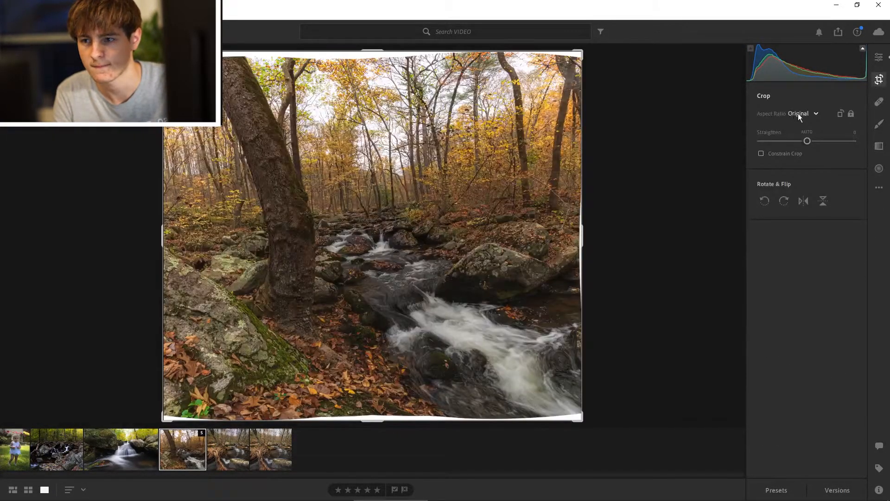
left_click(796, 113)
left_click(816, 186)
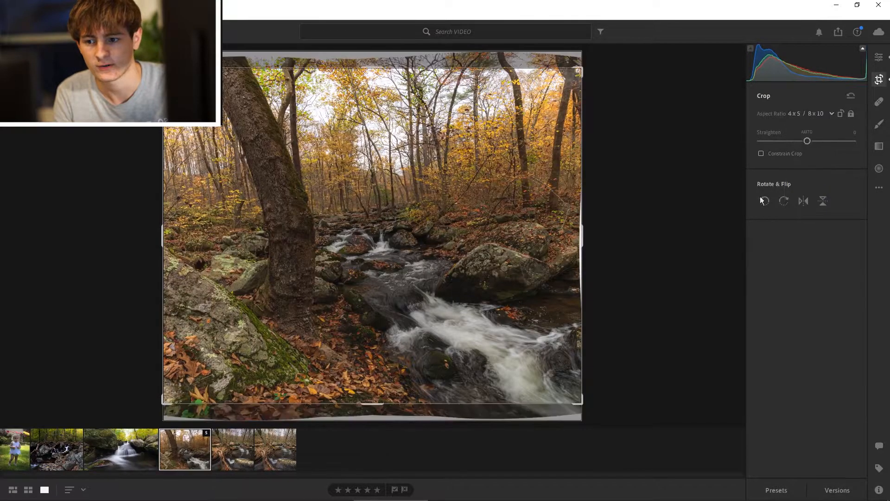
left_click_drag(523, 160, 521, 156)
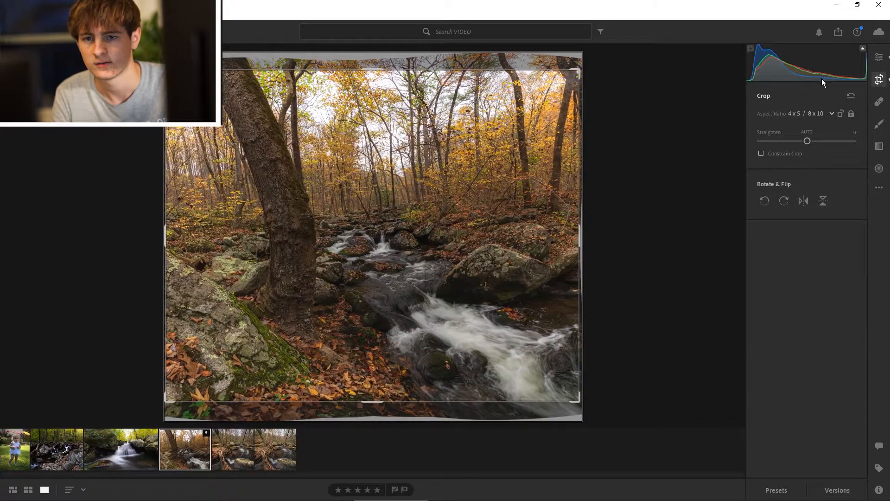
left_click(879, 57)
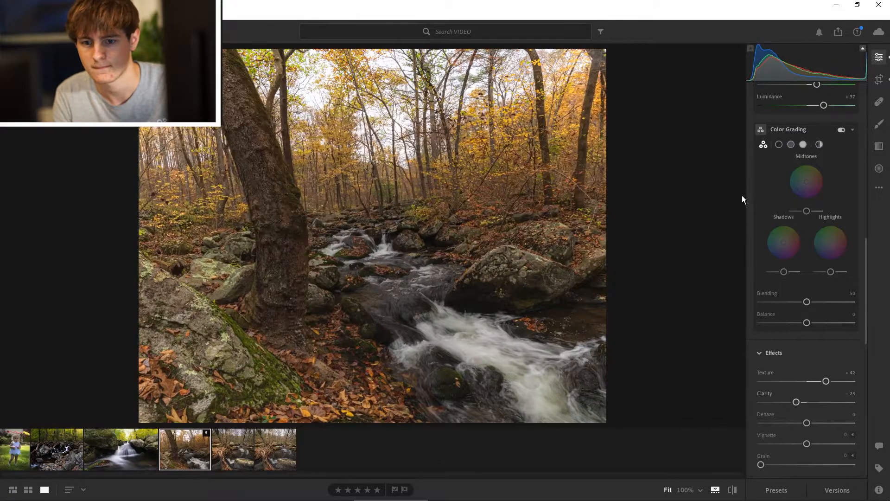
Brush a local mask over the white water, the upper tree trunk and the mossy boulder's edge, and raise its exposure.
scroll(816, 204, "up", 10)
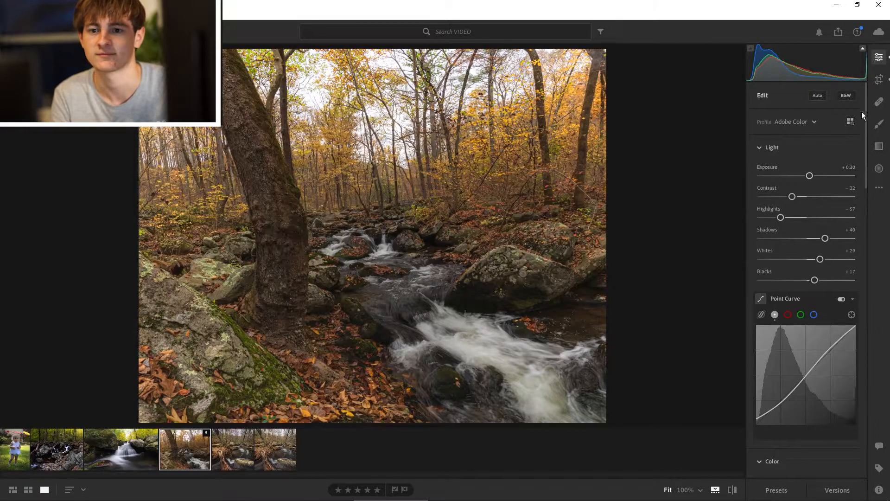
left_click(879, 124)
key("o")
mouse_move(572, 419)
left_mouse_down()
mouse_move(516, 365)
mouse_move(409, 337)
left_mouse_up()
scroll(393, 282, "down", 3)
mouse_move(417, 293)
left_mouse_down()
mouse_move(393, 282)
mouse_move(384, 241)
left_mouse_up()
left_click_drag(331, 250, 346, 235)
scroll(346, 235, "up", 3)
left_click_drag(235, 70, 252, 155)
left_click_drag(150, 271, 170, 287)
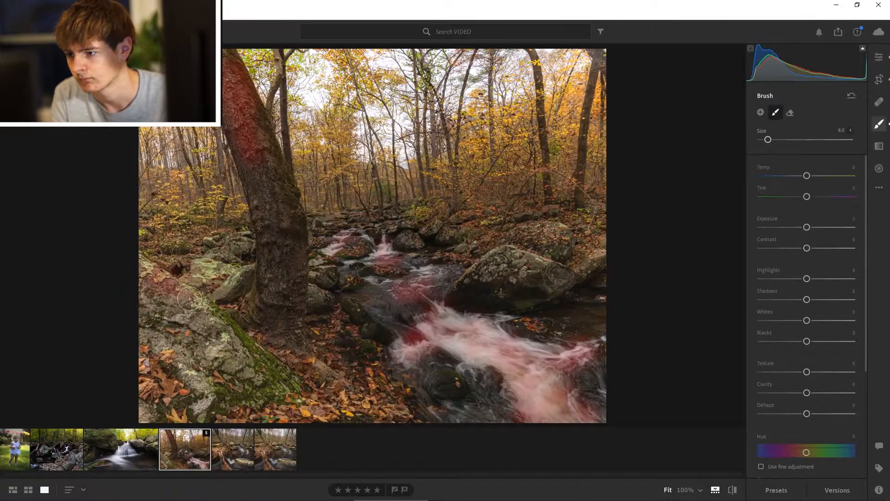
key("o")
left_click_drag(806, 227, 835, 227)
Brush a new mask over the dark water and shaded rocks beside the stream and the trunk's shadowed side, with exposure at -2.84.
left_click(760, 112)
key("o")
left_click_drag(459, 301, 501, 304)
scroll(351, 303, "down", 2)
left_click_drag(351, 304, 370, 331)
left_click_drag(449, 390, 451, 380)
scroll(531, 334, "up", 3)
left_click_drag(556, 320, 572, 332)
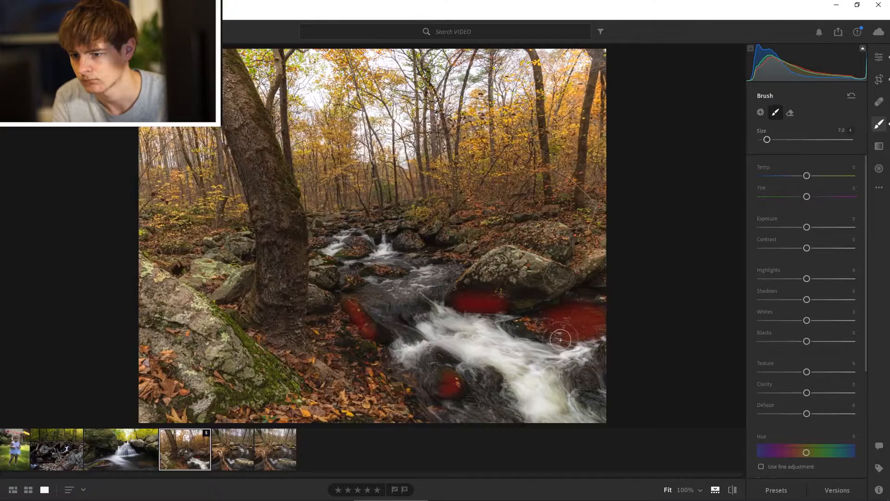
mouse_move(251, 260)
left_mouse_down()
mouse_move(284, 292)
mouse_move(287, 251)
left_mouse_up()
key("o")
left_click_drag(807, 227, 774, 226)
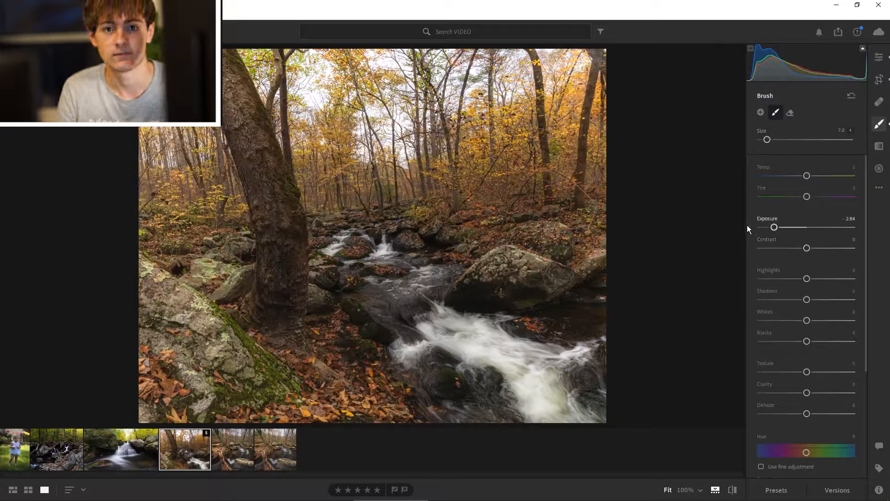